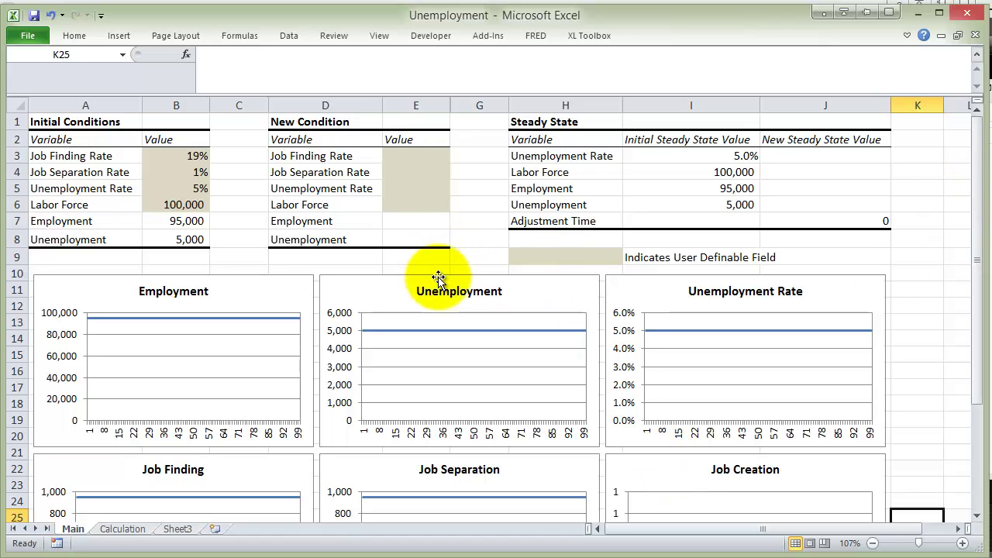
Review the model's labels: job finding, job separation, unemployment rate, labor force, employment, unemployment
{"action": "left_click", "coordinate": [99, 156]}
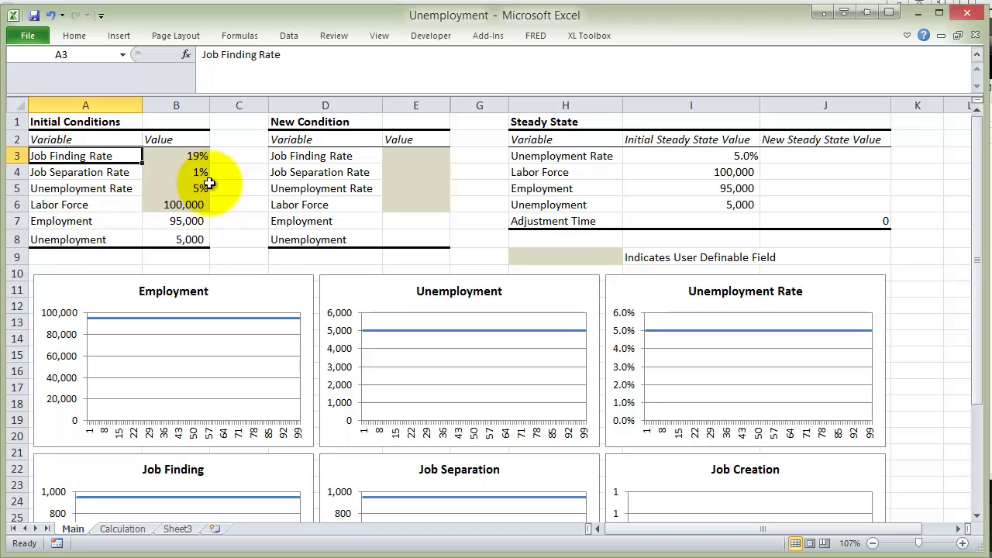
{"action": "left_click", "coordinate": [98, 175]}
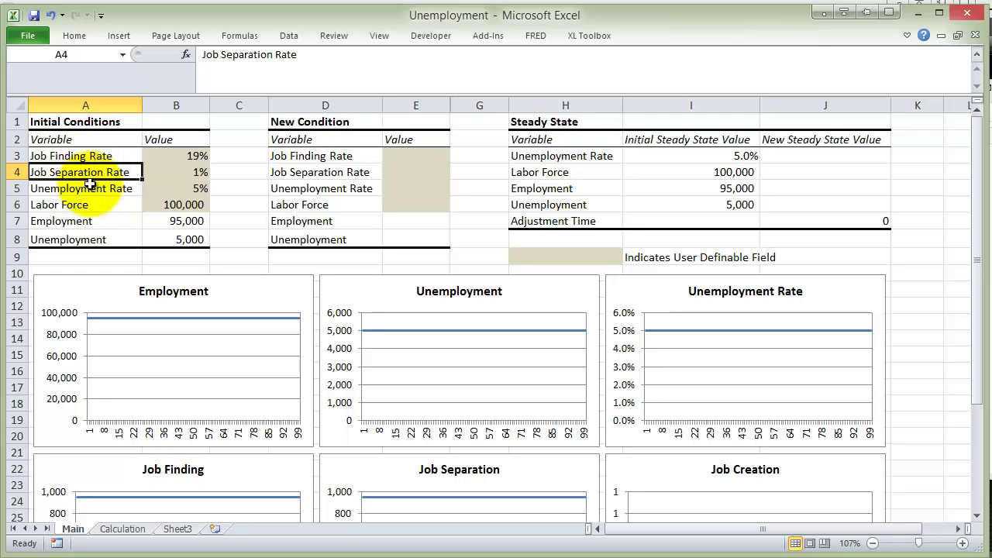
{"action": "left_click", "coordinate": [93, 190]}
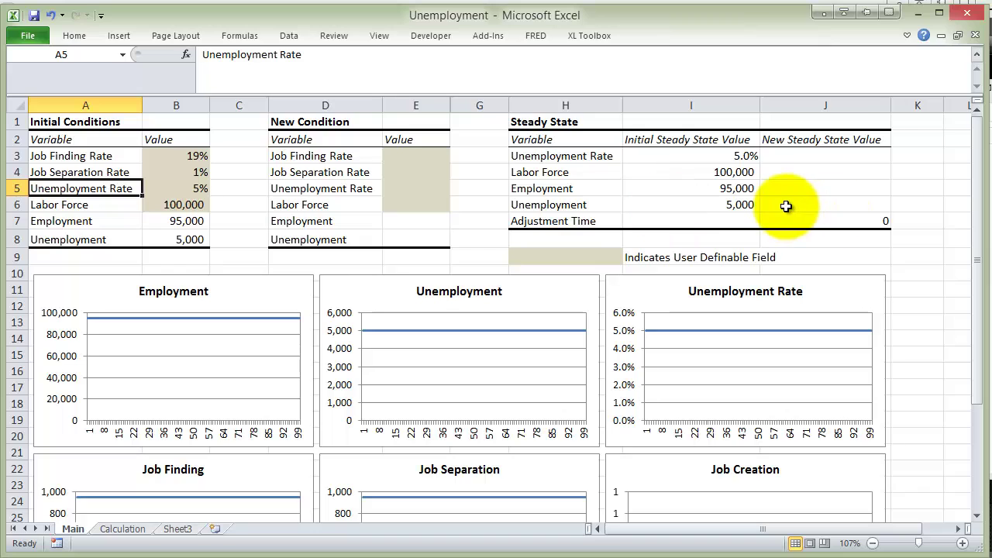
{"action": "left_click", "coordinate": [107, 208]}
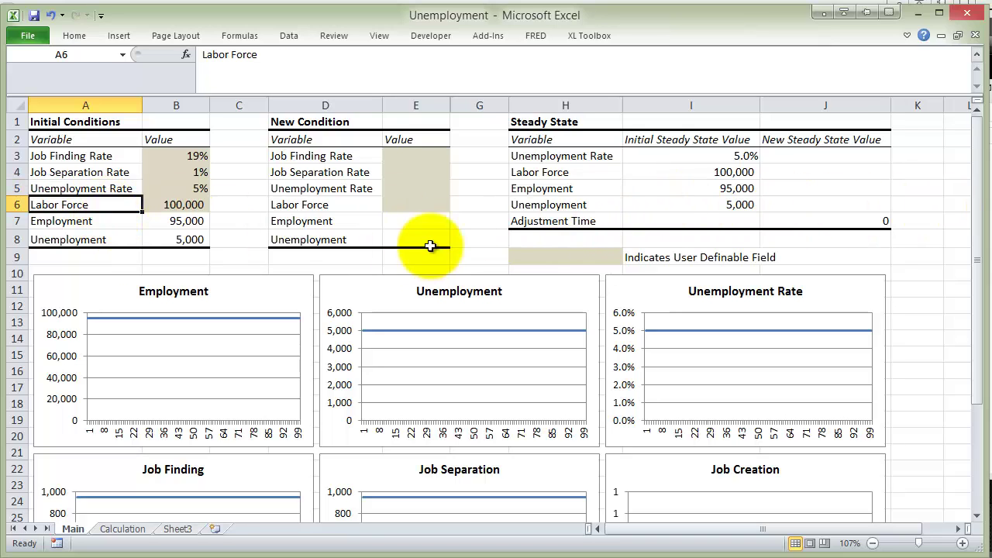
{"action": "left_click", "coordinate": [81, 222]}
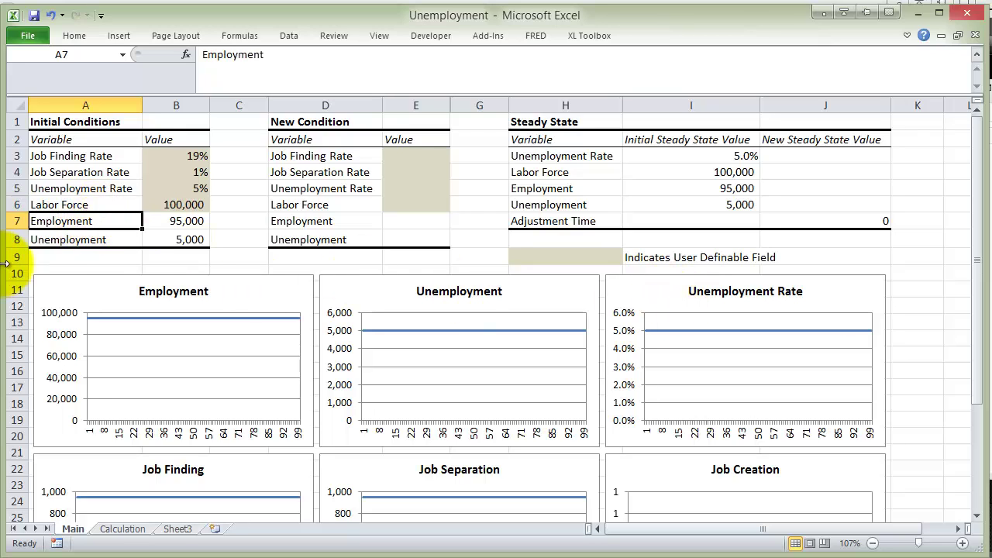
{"action": "left_click", "coordinate": [73, 242]}
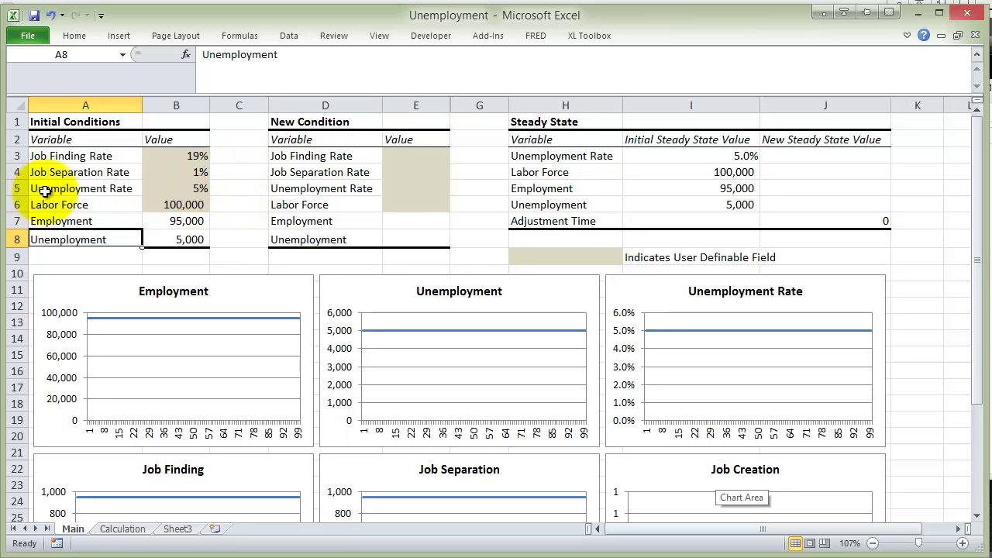
Check the initial input values and the formula behind the initial unemployment rate
{"action": "left_click", "coordinate": [194, 156]}
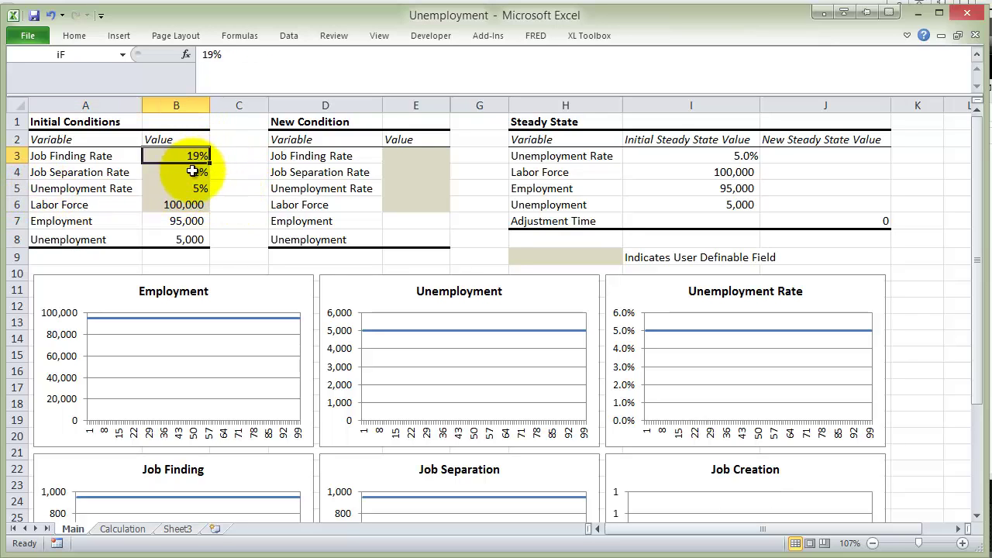
{"action": "left_click", "coordinate": [192, 170]}
{"action": "left_click", "coordinate": [195, 190]}
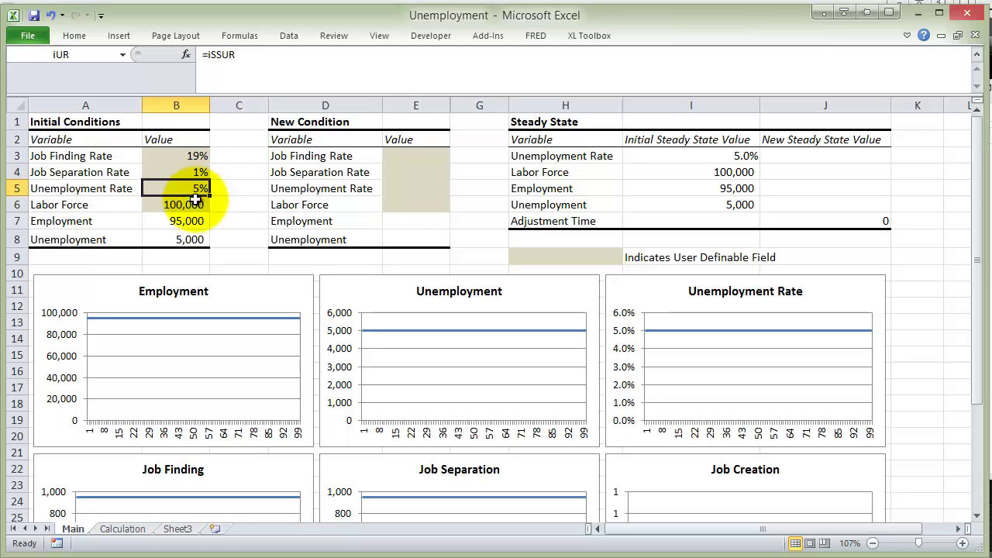
{"action": "left_click", "coordinate": [193, 202]}
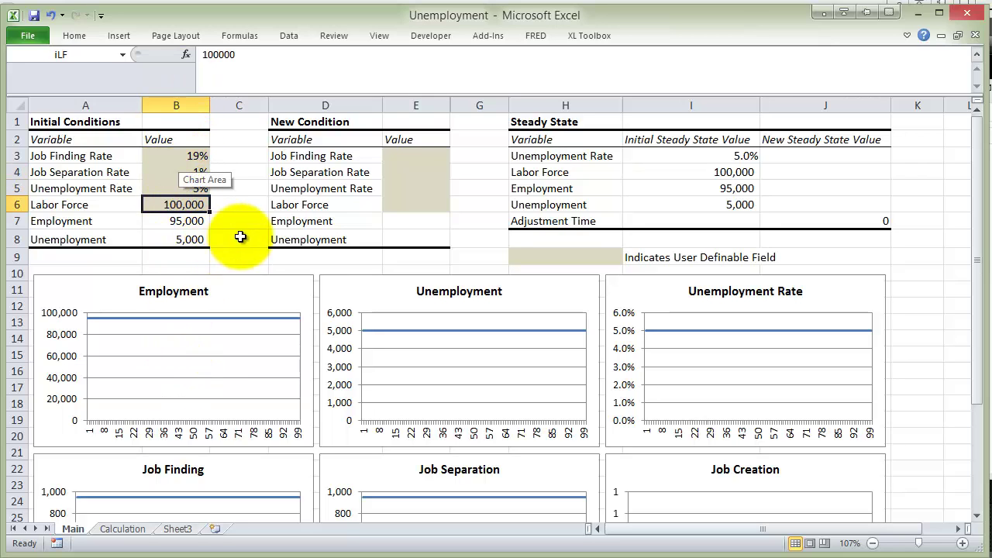
{"action": "left_click", "coordinate": [177, 185]}
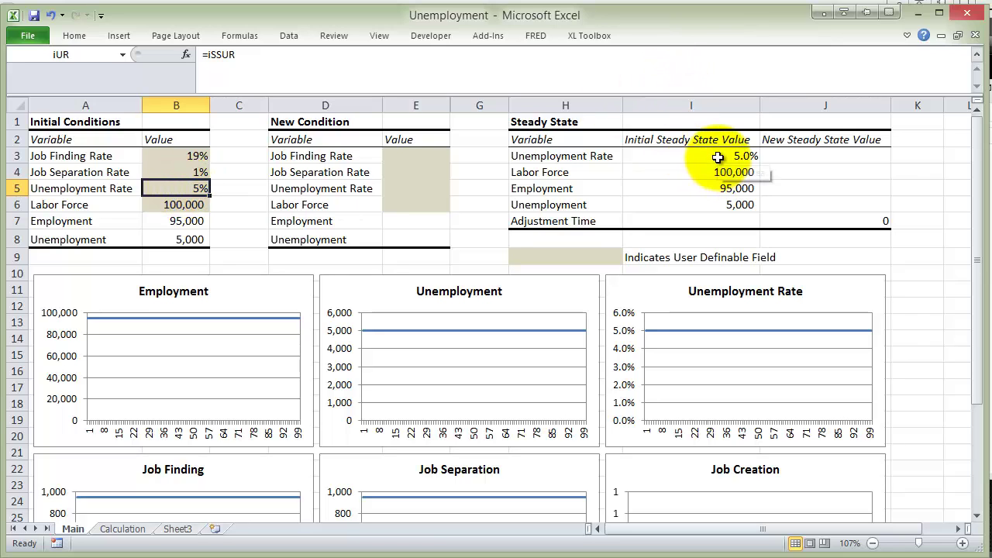
Inspect the steady-state formulas for unemployment rate, labor force, employment, unemployment and adjustment time
{"action": "left_click", "coordinate": [648, 140]}
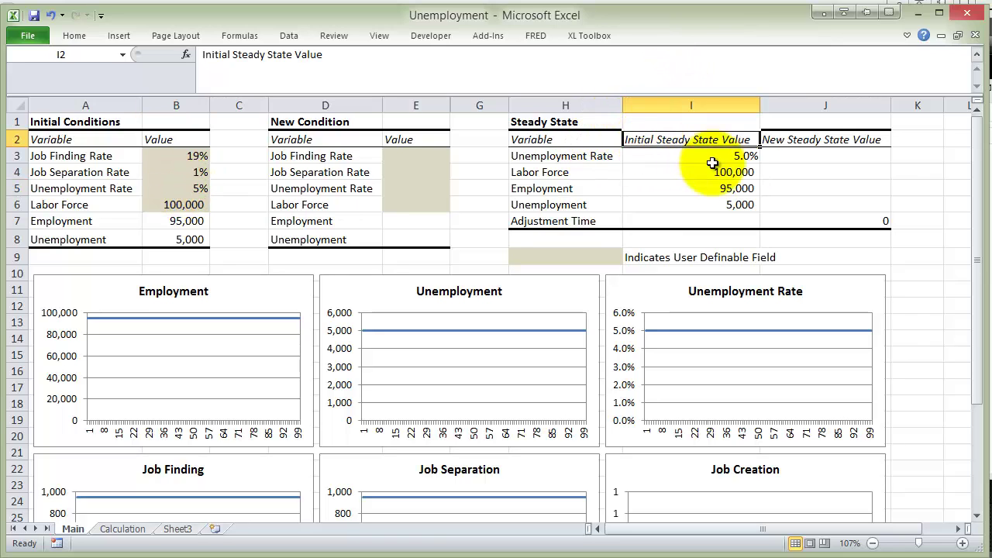
{"action": "left_click", "coordinate": [672, 153]}
{"action": "left_click", "coordinate": [571, 155]}
{"action": "left_click", "coordinate": [737, 171]}
{"action": "left_click", "coordinate": [713, 155]}
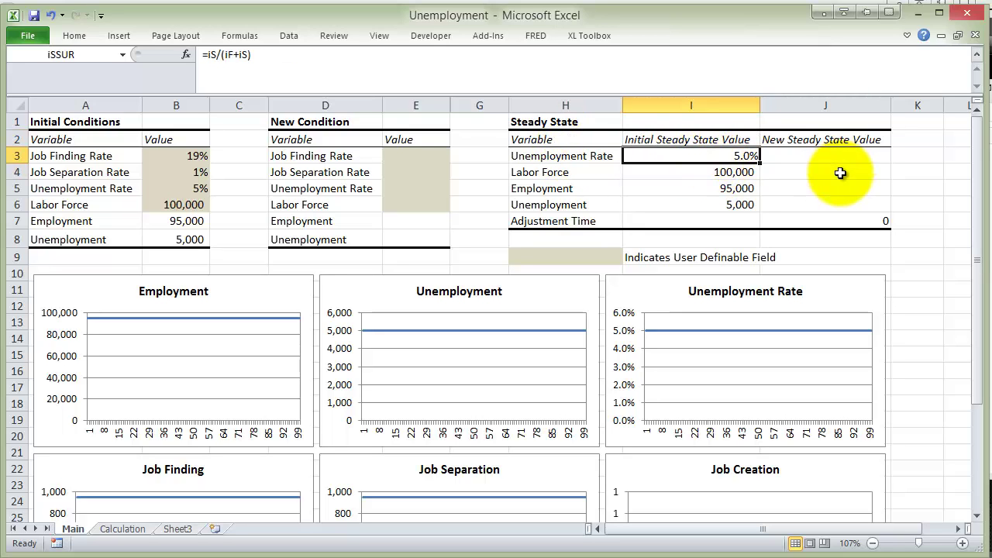
{"action": "left_click", "coordinate": [708, 176]}
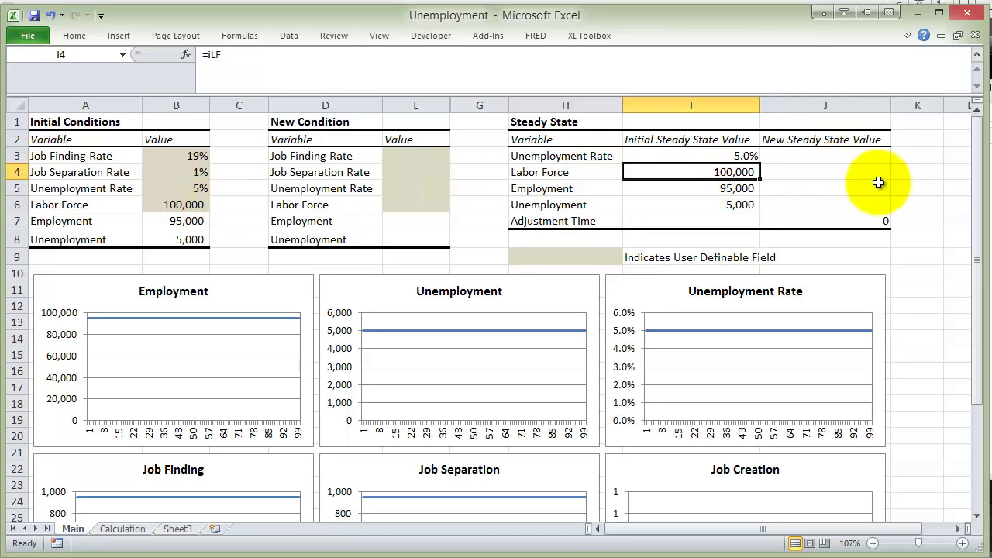
{"action": "left_click", "coordinate": [744, 188]}
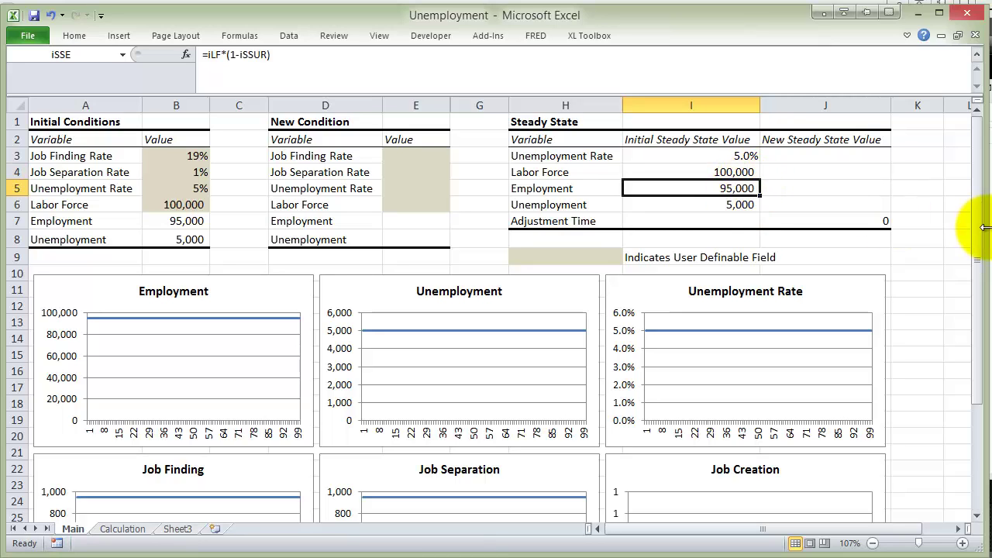
{"action": "left_click", "coordinate": [720, 205]}
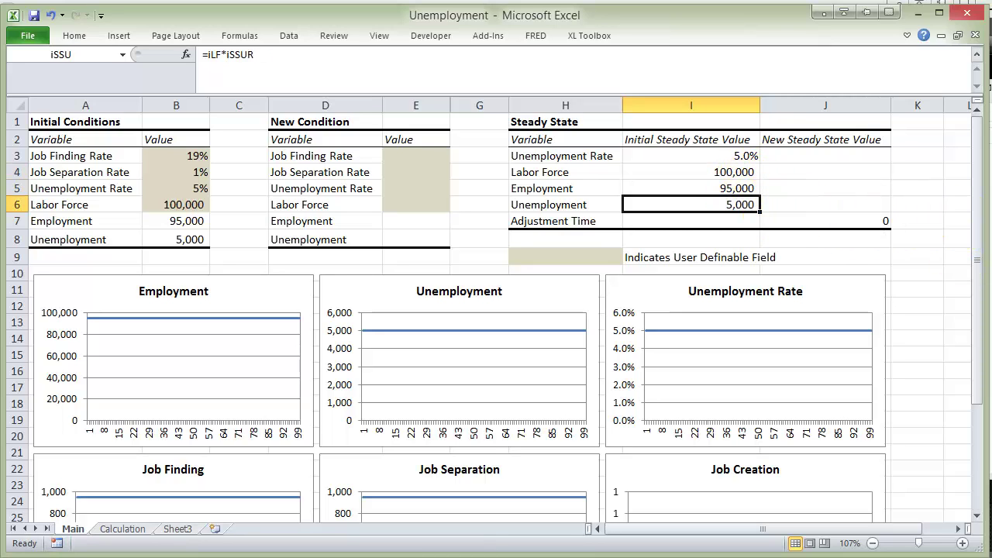
{"action": "left_click", "coordinate": [784, 221]}
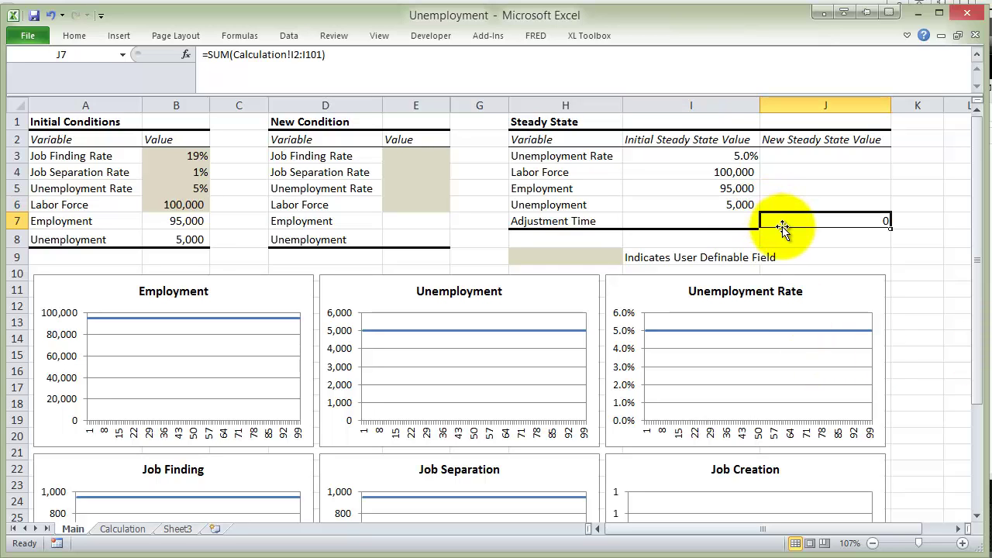
Try a 10% job finding rate, then restore it to 19%
{"action": "left_click", "coordinate": [161, 200]}
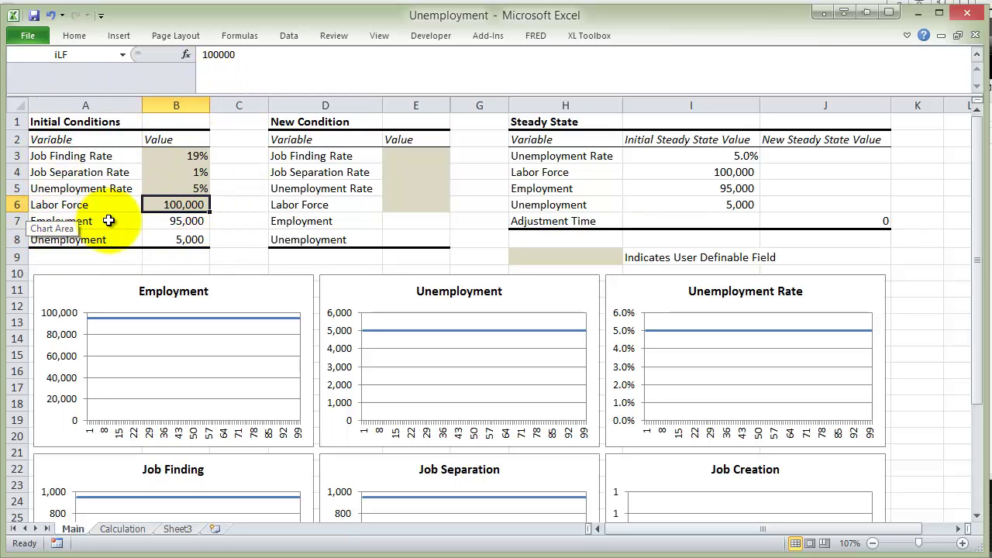
{"action": "left_click", "coordinate": [188, 157]}
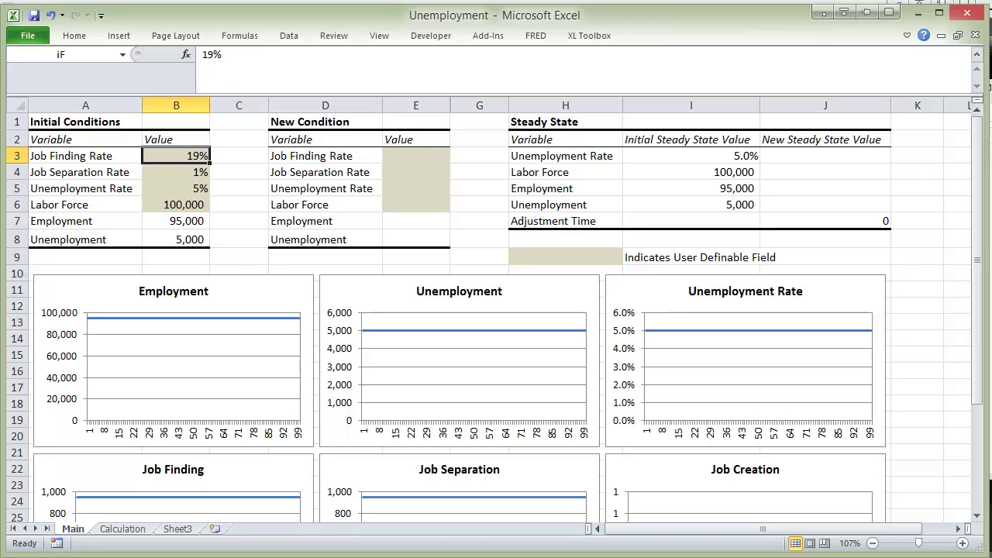
{"action": "type", "text": "1"}
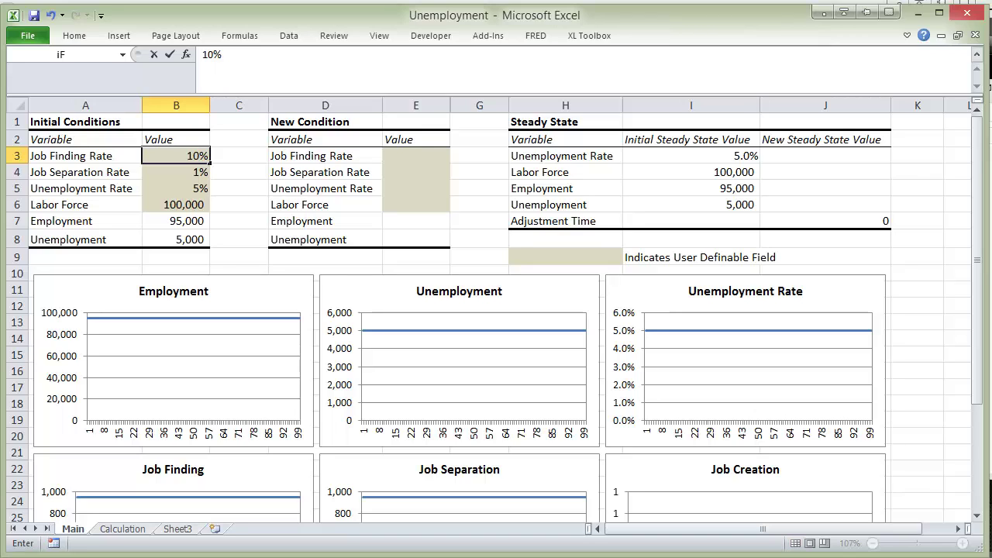
{"action": "key", "text": "ctrl+Return"}
{"action": "key", "text": "Down"}
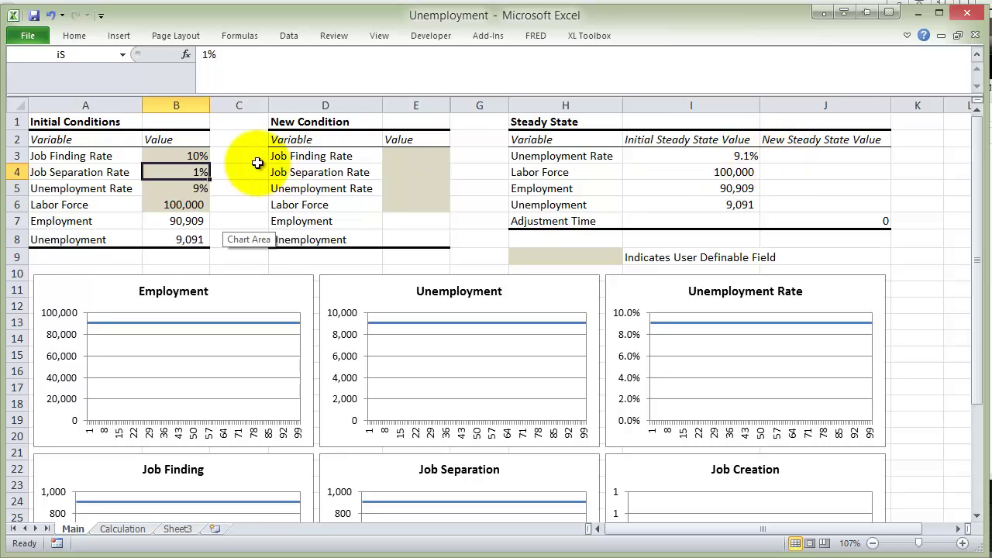
{"action": "left_click", "coordinate": [194, 156]}
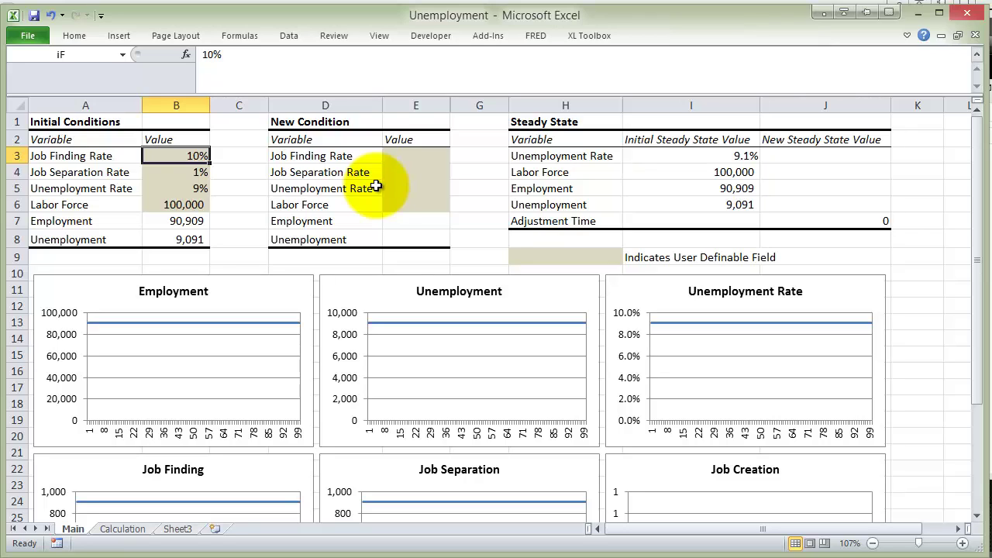
{"action": "type", "text": "19"}
{"action": "key", "text": "Return"}
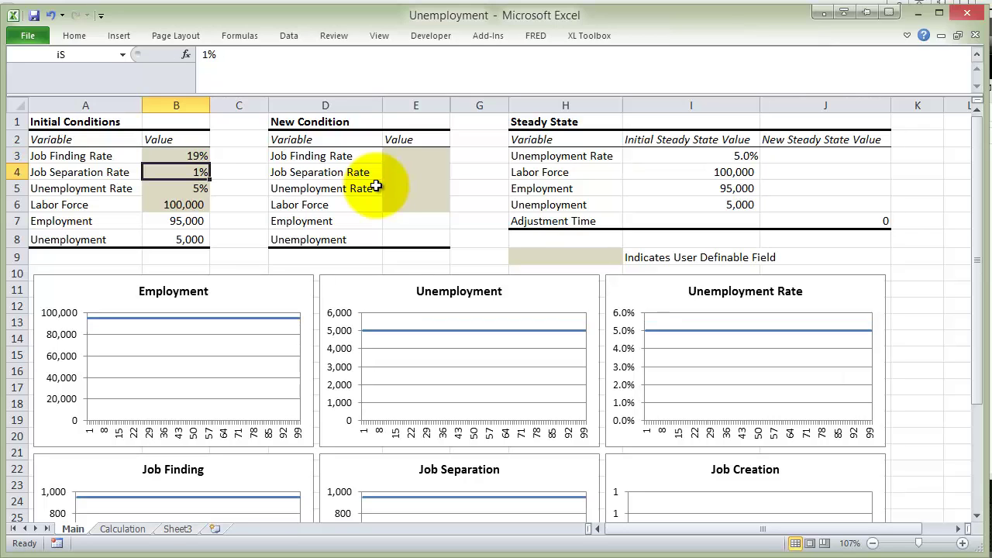
Test a 1% job separation rate together with a 30% job finding rate
{"action": "type", "text": "1"}
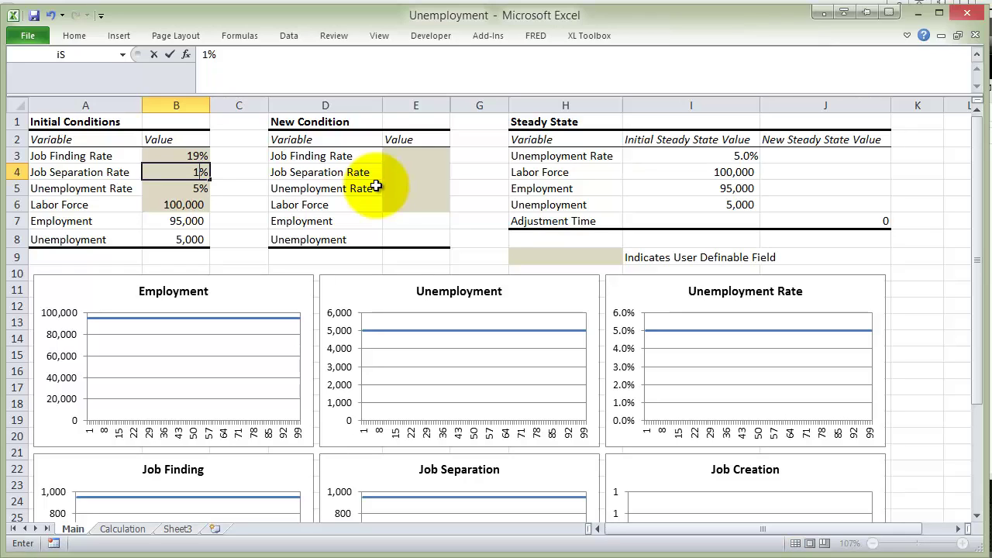
{"action": "key", "text": "ctrl+Return"}
{"action": "key", "text": "Up"}
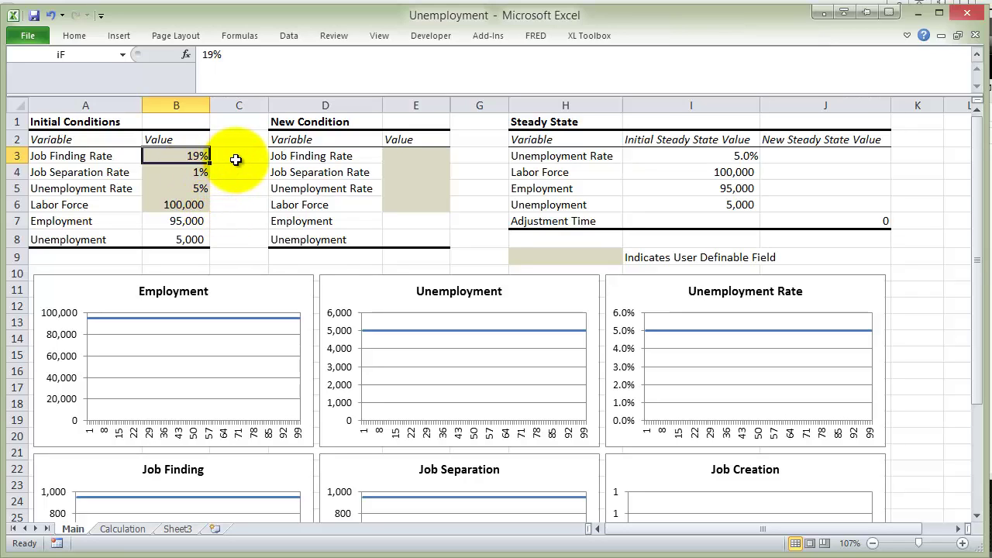
{"action": "type", "text": "30"}
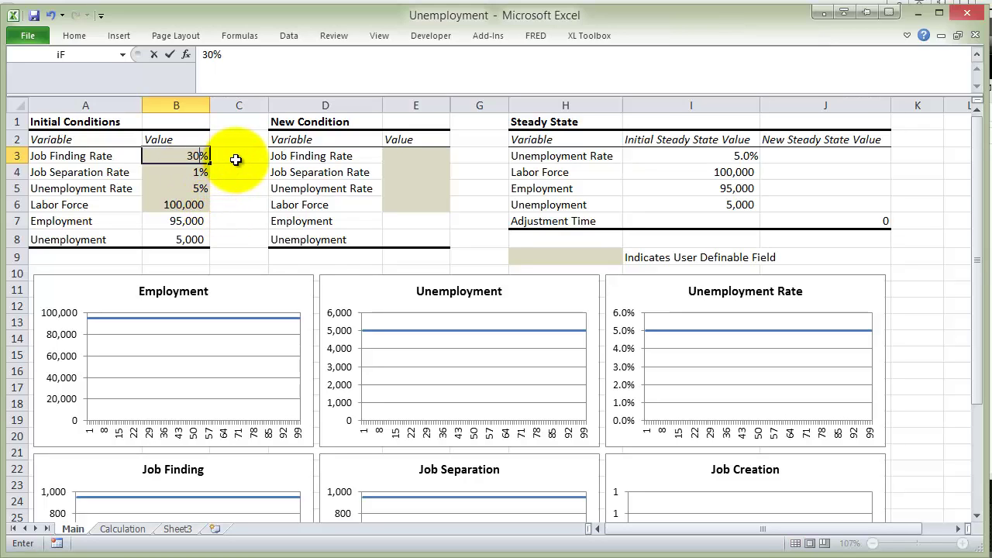
{"action": "type", "text": "0"}
{"action": "key", "text": "Return"}
{"action": "key", "text": "Down"}
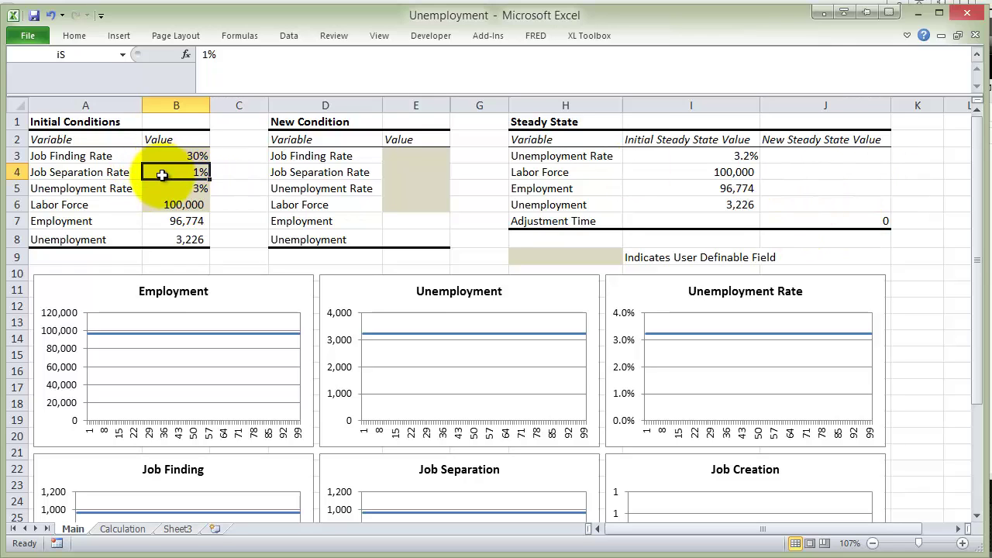
Enter a 19% job finding rate and 5% separation rate, then check the 20.8% steady-state result
{"action": "left_click", "coordinate": [198, 155]}
{"action": "type", "text": "19"}
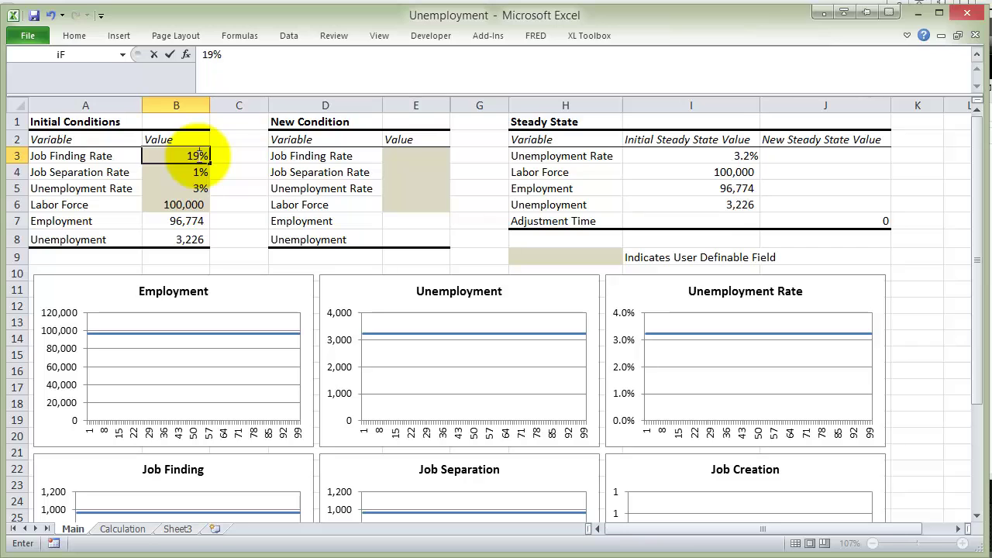
{"action": "type", "text": "9"}
{"action": "key", "text": "Return"}
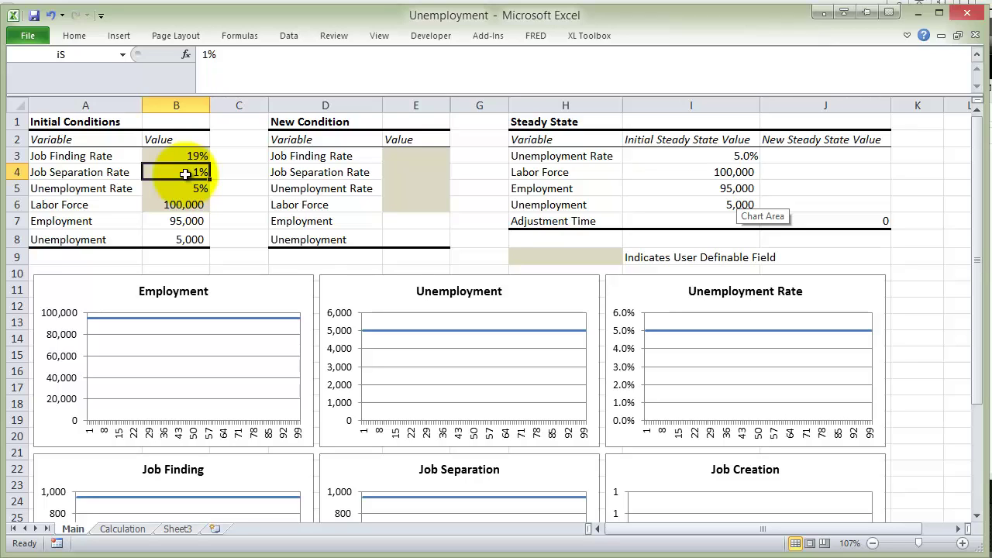
{"action": "type", "text": "5"}
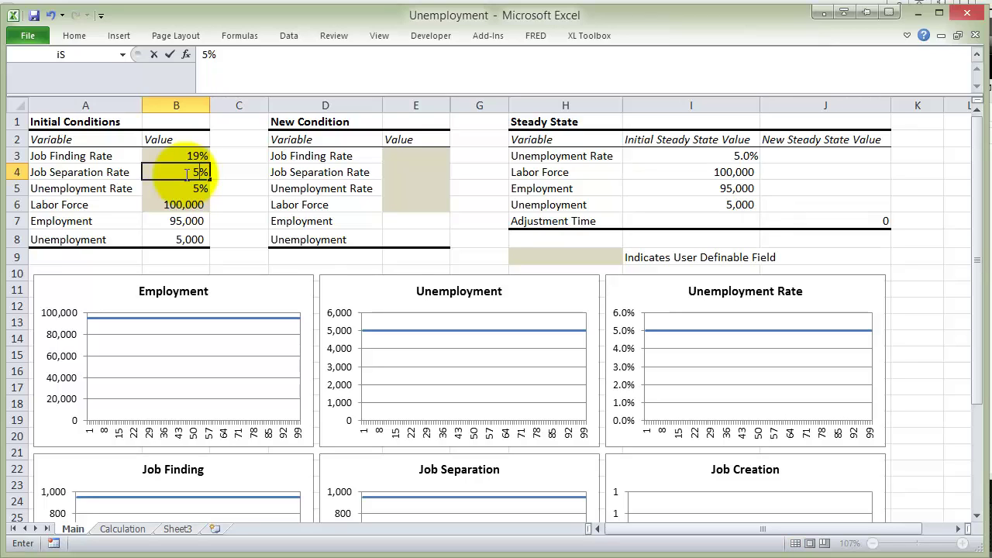
{"action": "key", "text": "Return"}
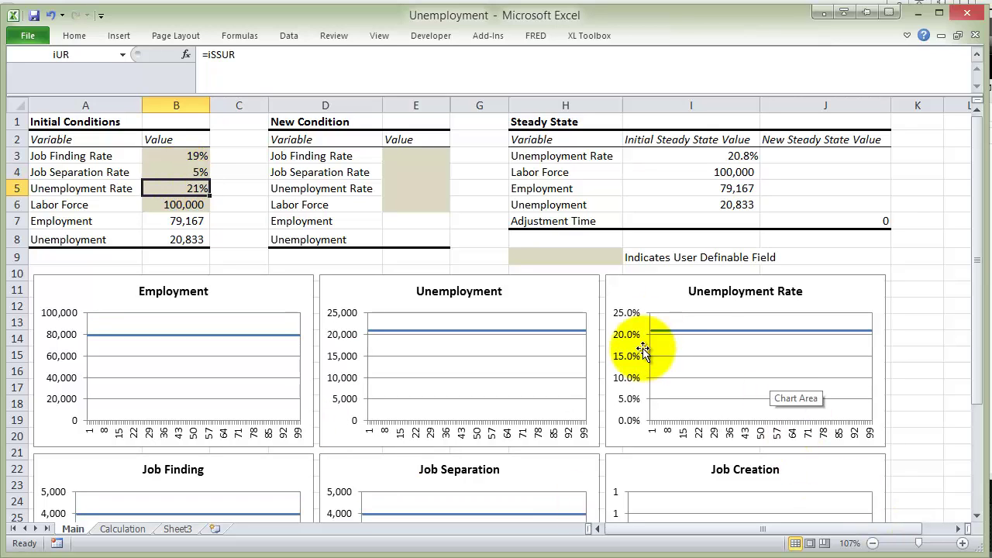
{"action": "left_click", "coordinate": [712, 158]}
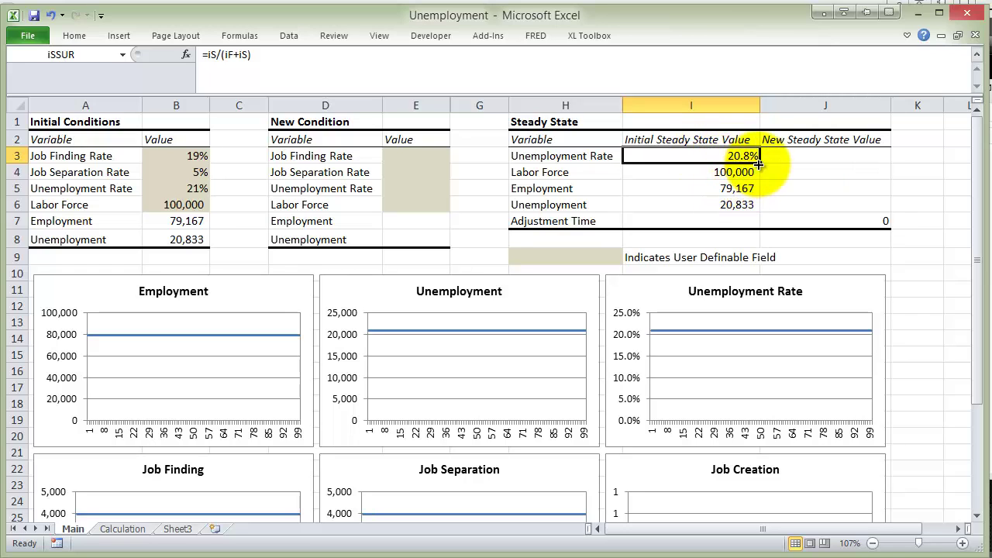
{"action": "left_click", "coordinate": [195, 172]}
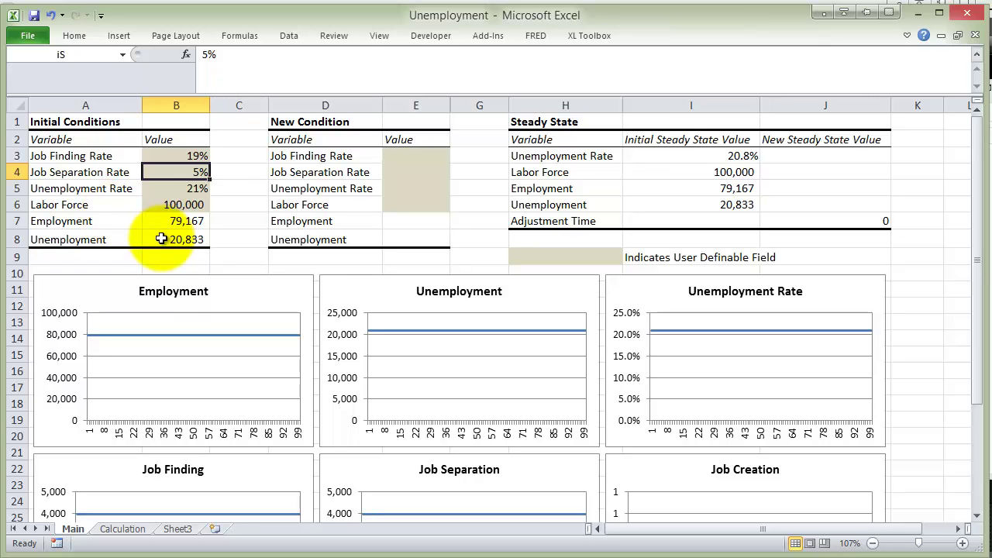
Change the initial job separation rate in B4 to 1%, giving 95,000 employed and 5,000 unemployed
{"action": "type", "text": "1"}
{"action": "key", "text": "ctrl+Return"}
{"action": "key", "text": "Down"}
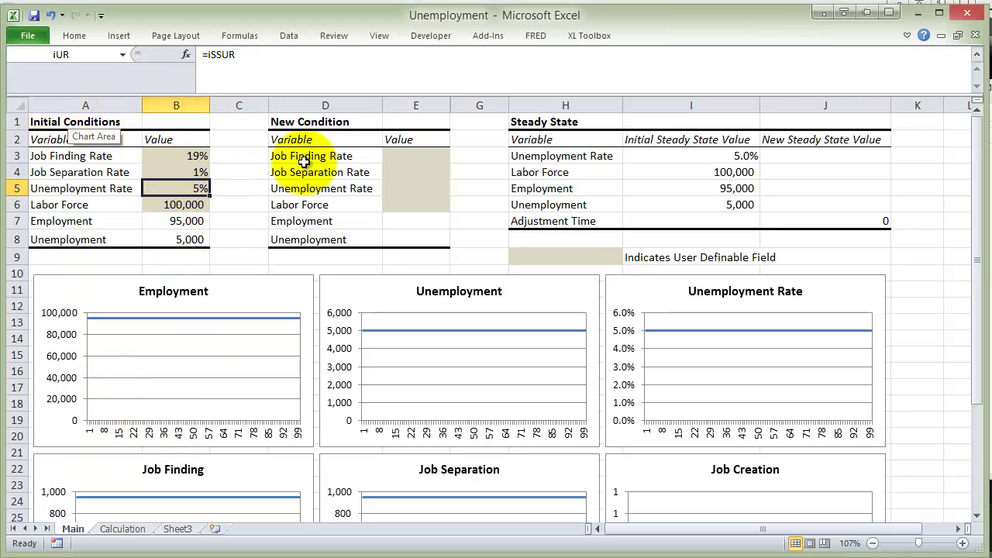
{"action": "left_click", "coordinate": [393, 154]}
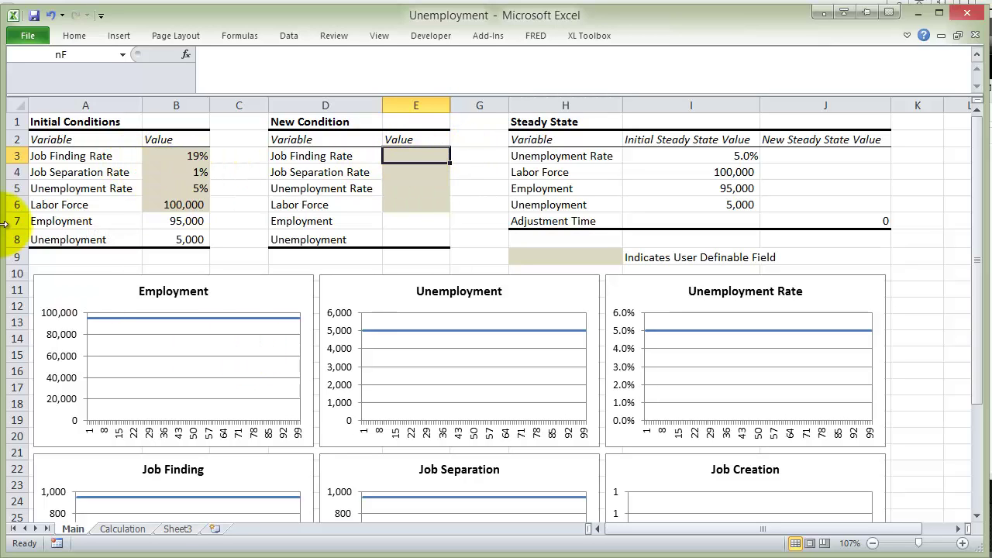
Enter 25% as the new job finding rate in E3, yielding 96,154 employed and adjustment time 19
{"action": "type", "text": "25"}
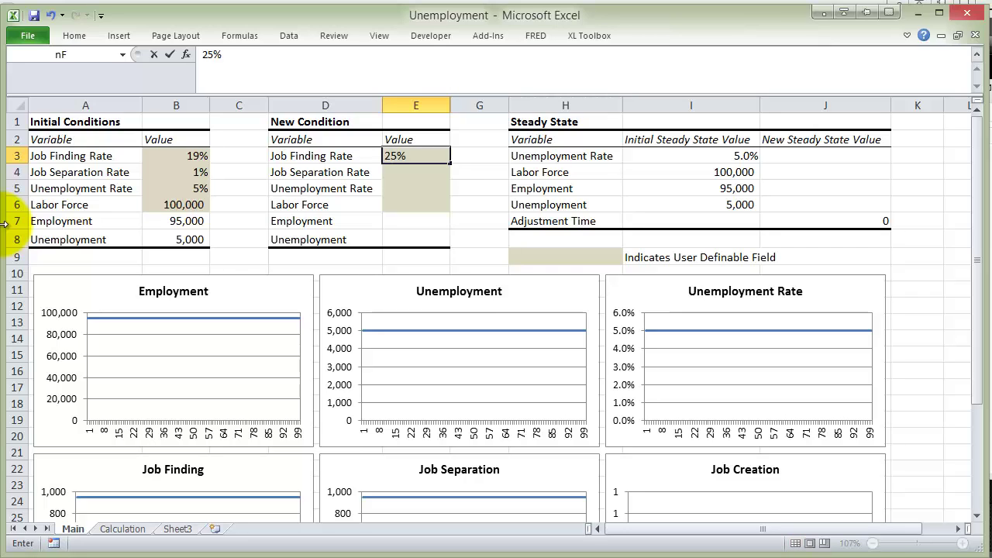
{"action": "key", "text": "ctrl+Return"}
{"action": "key", "text": "Return"}
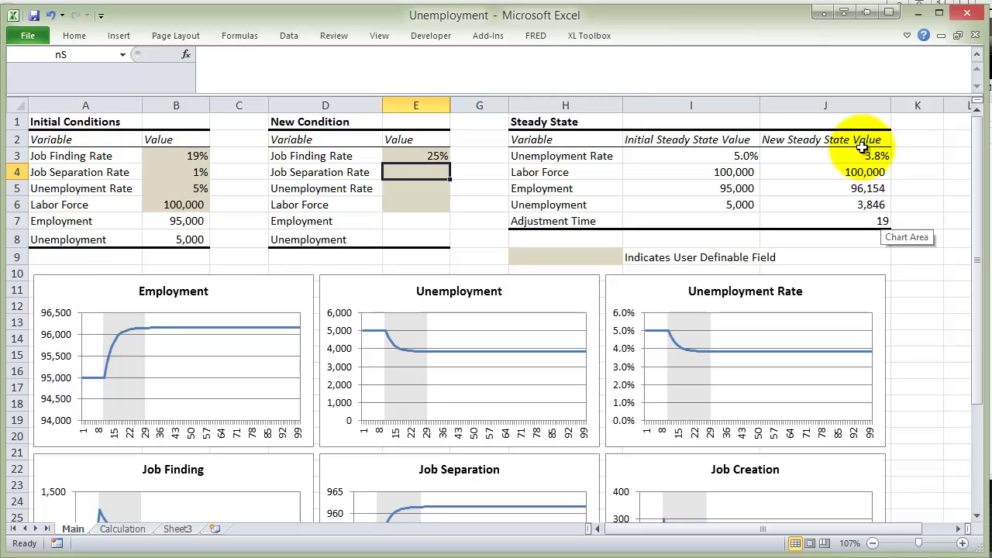
{"action": "scroll", "coordinate": [85, 247], "scroll_direction": "down", "scroll_amount": 1}
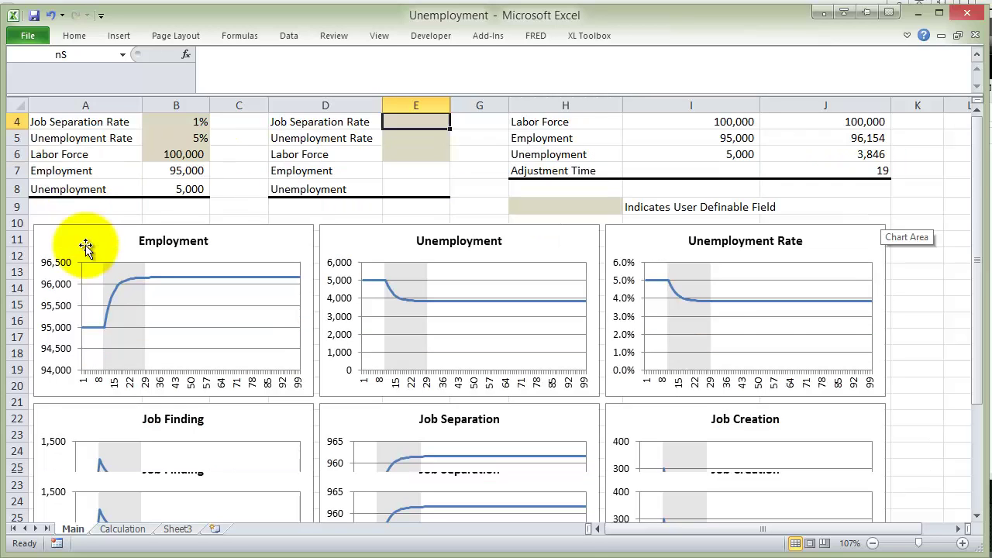
{"action": "scroll", "coordinate": [85, 246], "scroll_direction": "down", "scroll_amount": 2}
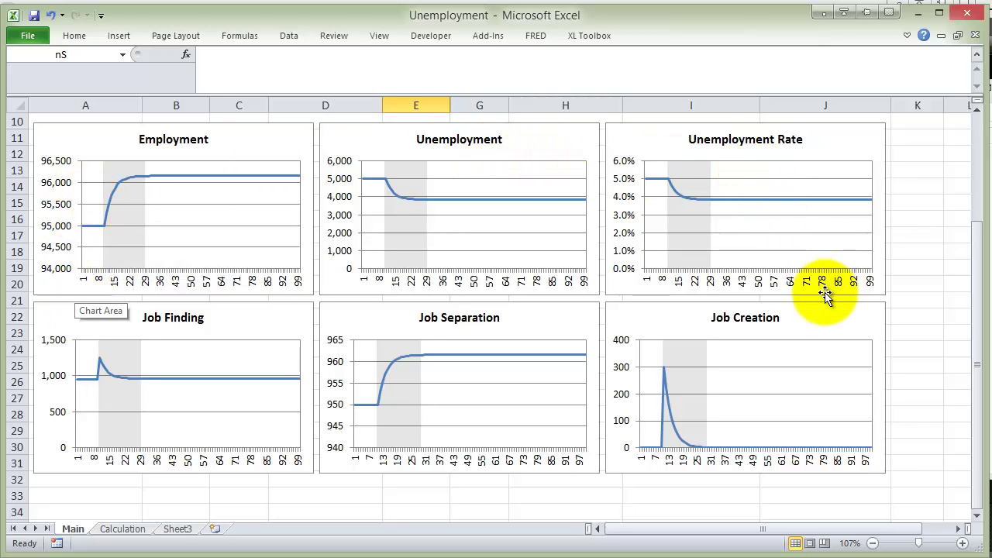
{"action": "scroll", "coordinate": [777, 271], "scroll_direction": "up", "scroll_amount": 3}
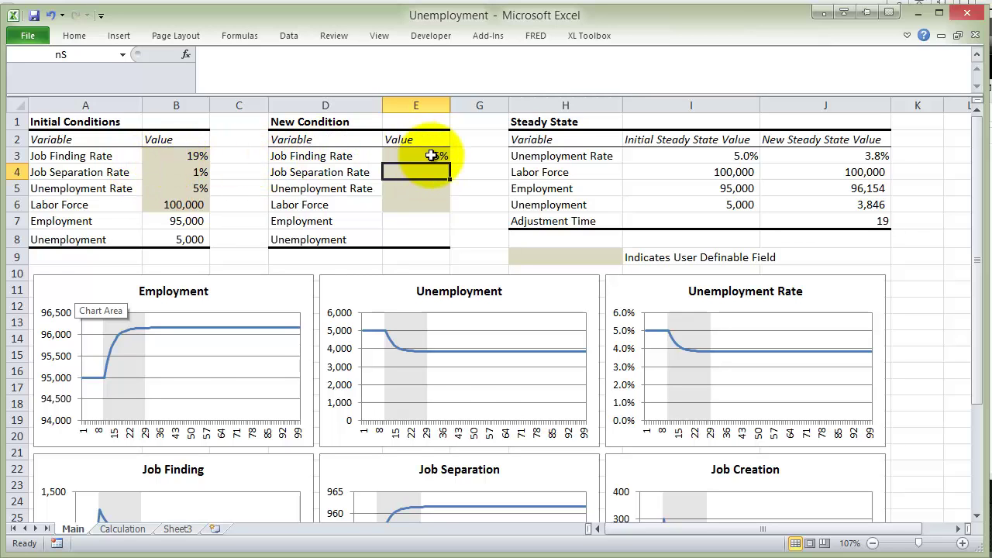
{"action": "scroll", "coordinate": [431, 155], "scroll_direction": "down", "scroll_amount": 1}
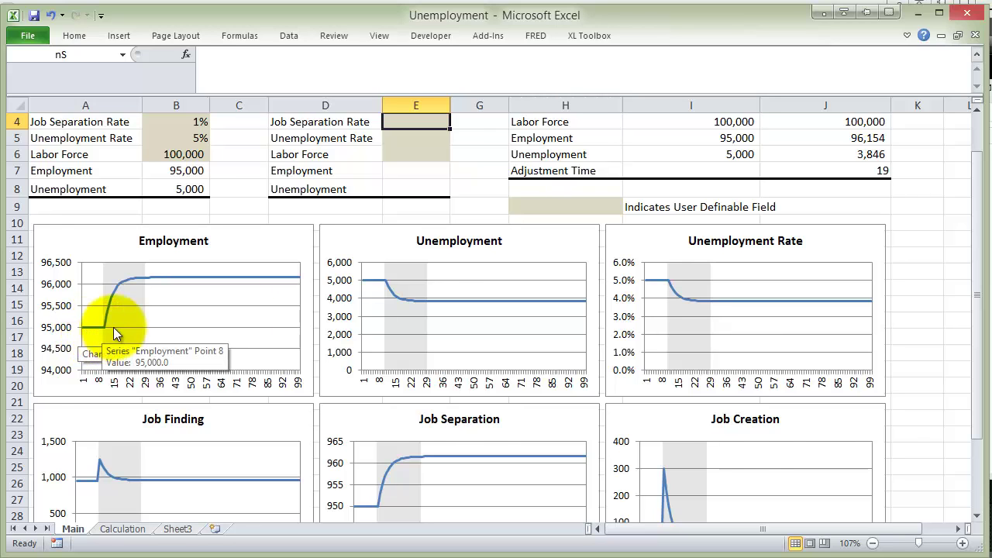
{"action": "scroll", "coordinate": [308, 303], "scroll_direction": "up", "scroll_amount": 1}
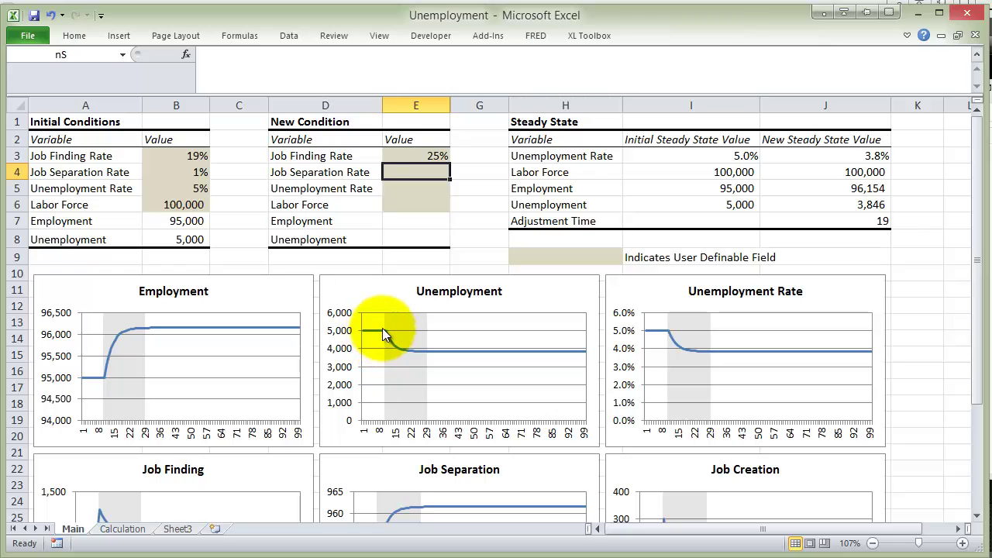
{"action": "mouse_move", "coordinate": [462, 347]}
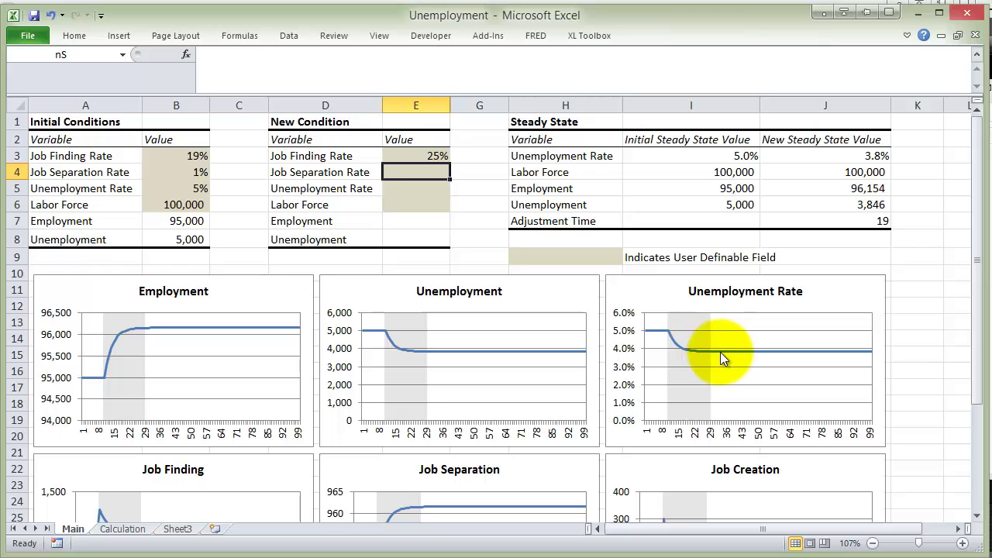
{"action": "mouse_move", "coordinate": [720, 352]}
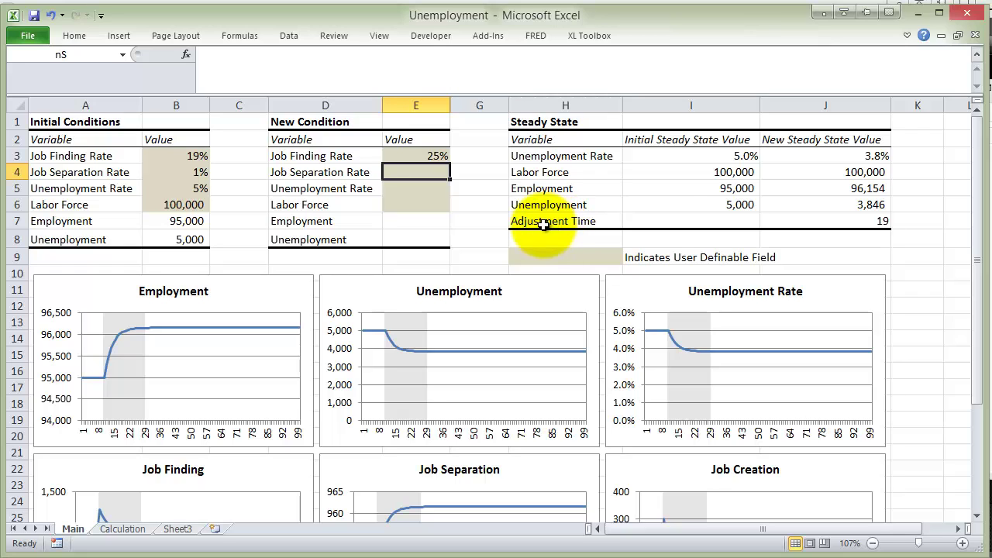
{"action": "left_click", "coordinate": [821, 221]}
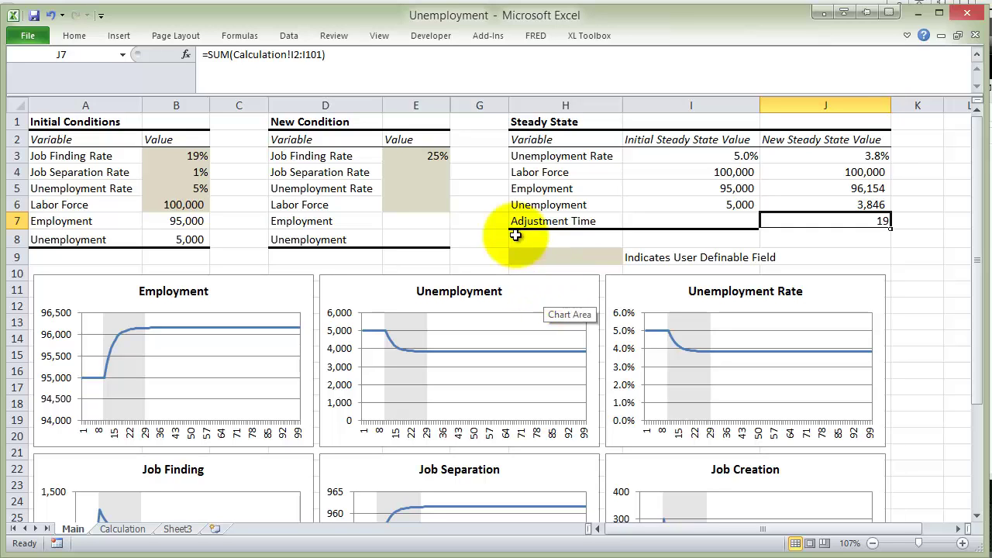
Clear the 25% new job finding rate from E3, resetting adjustment time to 0
{"action": "scroll", "coordinate": [439, 186], "scroll_direction": "down", "scroll_amount": 1}
{"action": "scroll", "coordinate": [439, 186], "scroll_direction": "up", "scroll_amount": 1}
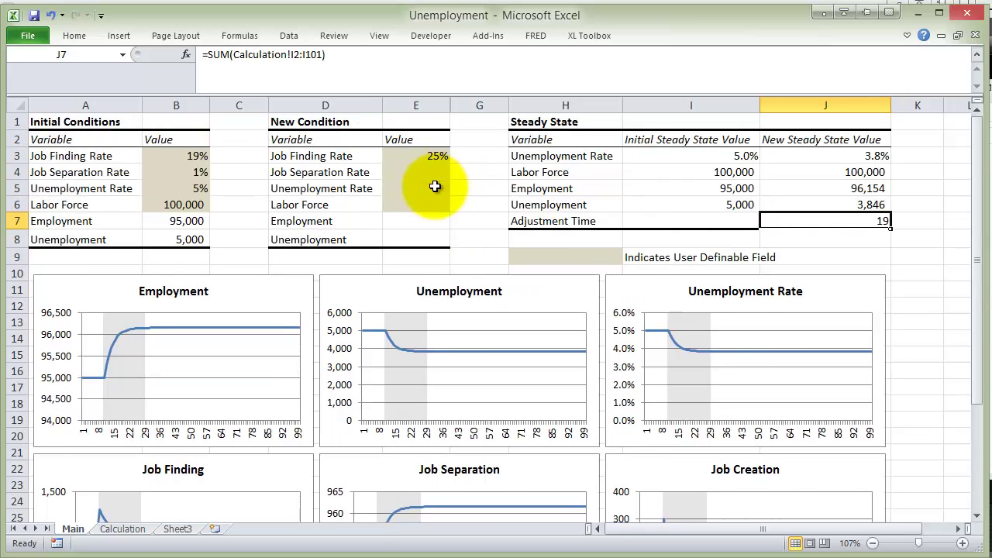
{"action": "left_click", "coordinate": [423, 158]}
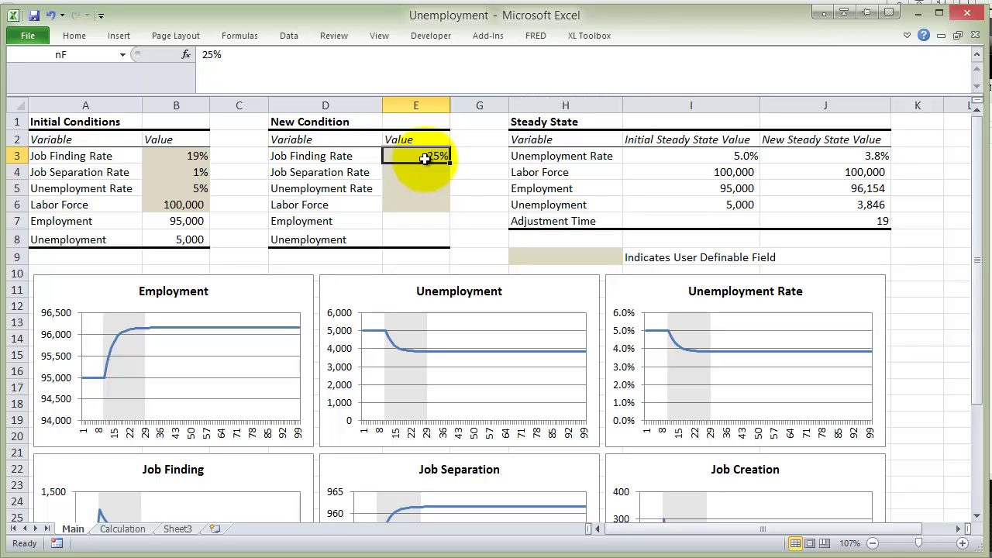
{"action": "key", "text": "Delete"}
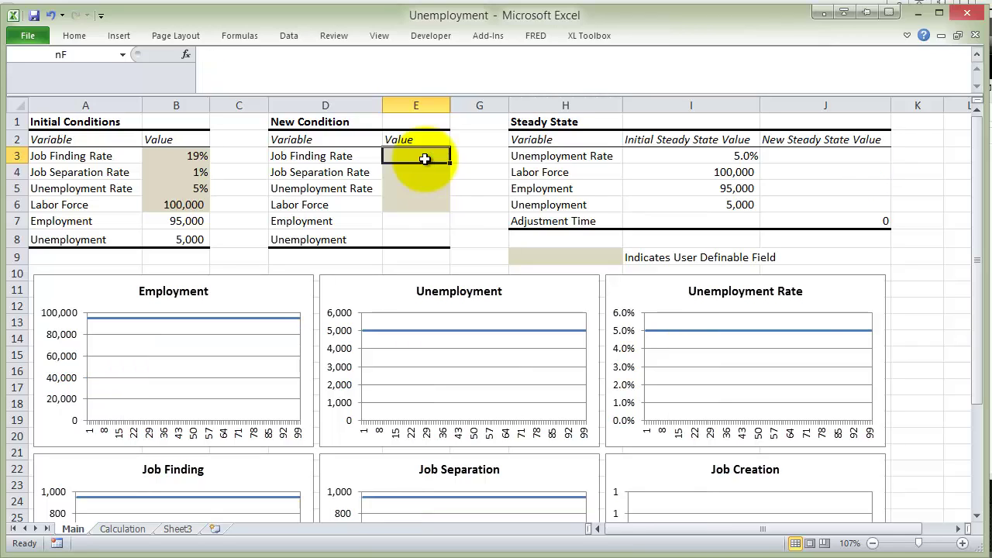
{"action": "left_click", "coordinate": [421, 187]}
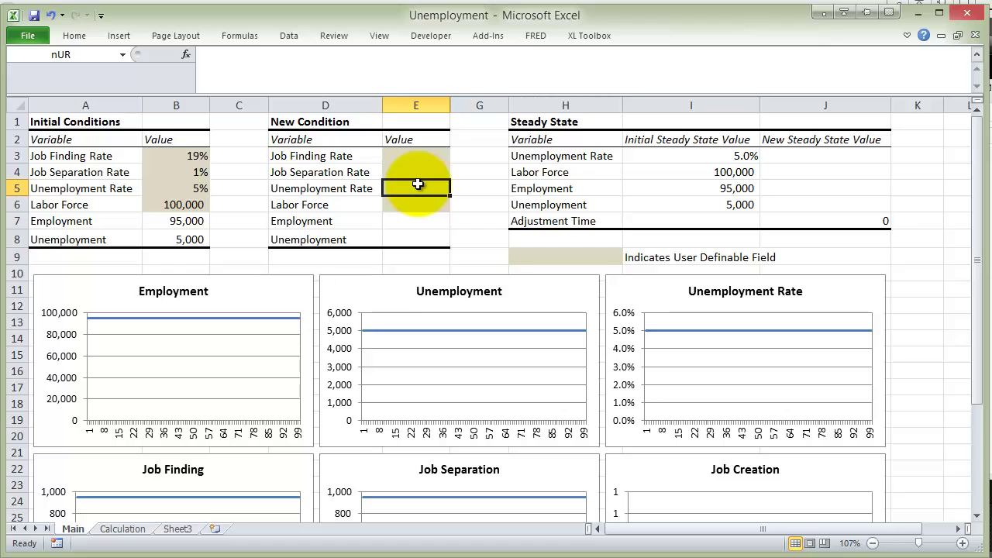
Enter 10% as the new unemployment rate in E5, giving 90,000 employed and 10,000 unemployed
{"action": "type", "text": "10"}
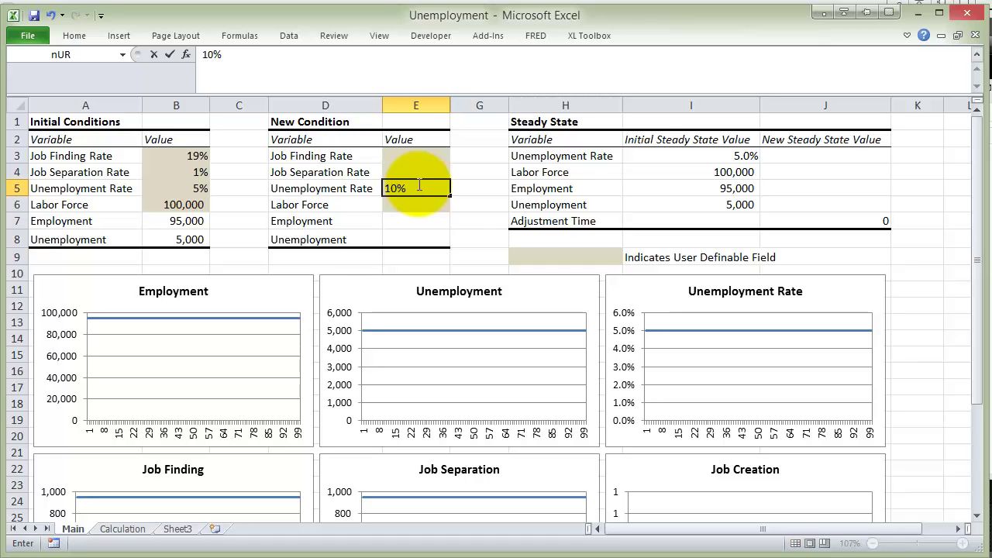
{"action": "key", "text": "ctrl+Return"}
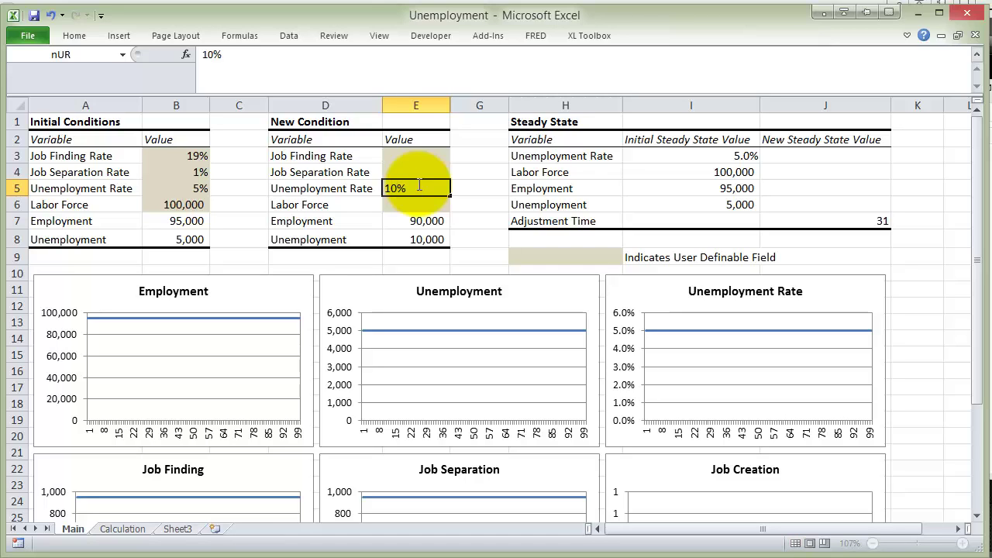
{"action": "key", "text": "Return"}
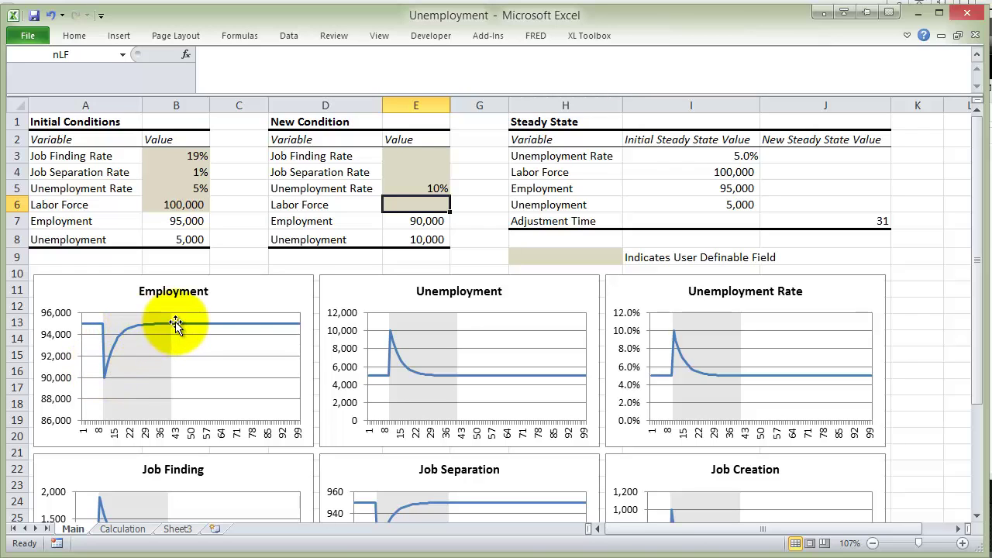
{"action": "mouse_move", "coordinate": [678, 364]}
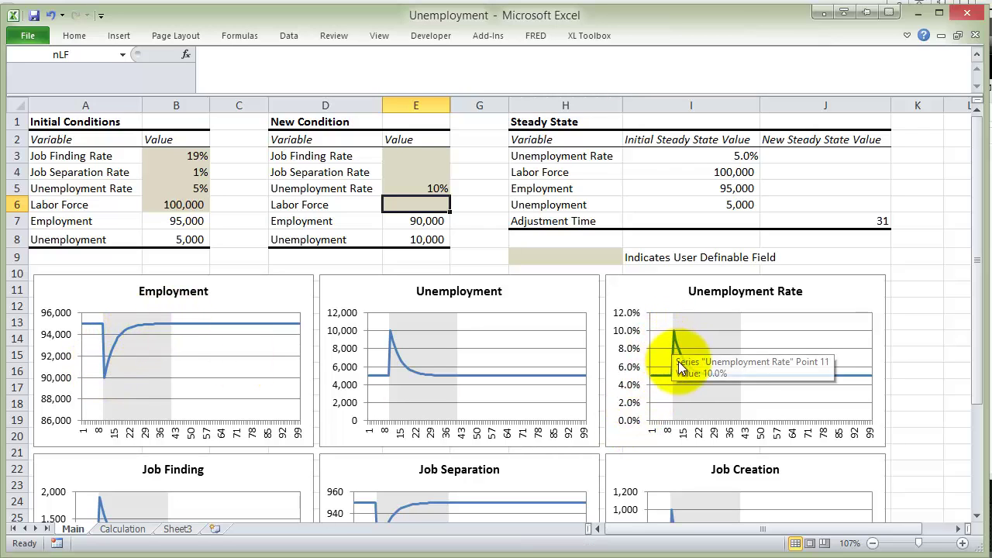